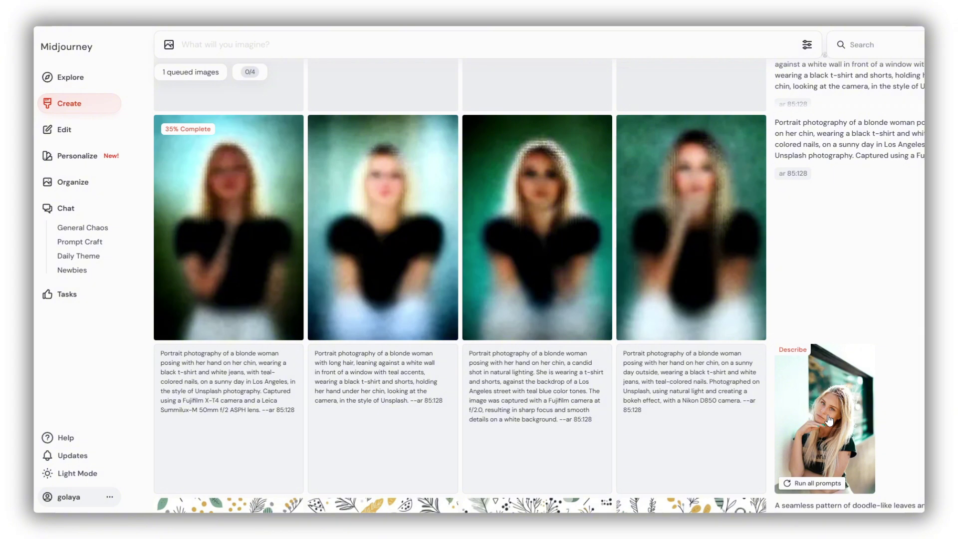
Compare the image sets generated from the four described portrait prompts with the original photo of the blonde woman
{"action": "mouse_move", "coordinate": [845, 282]}
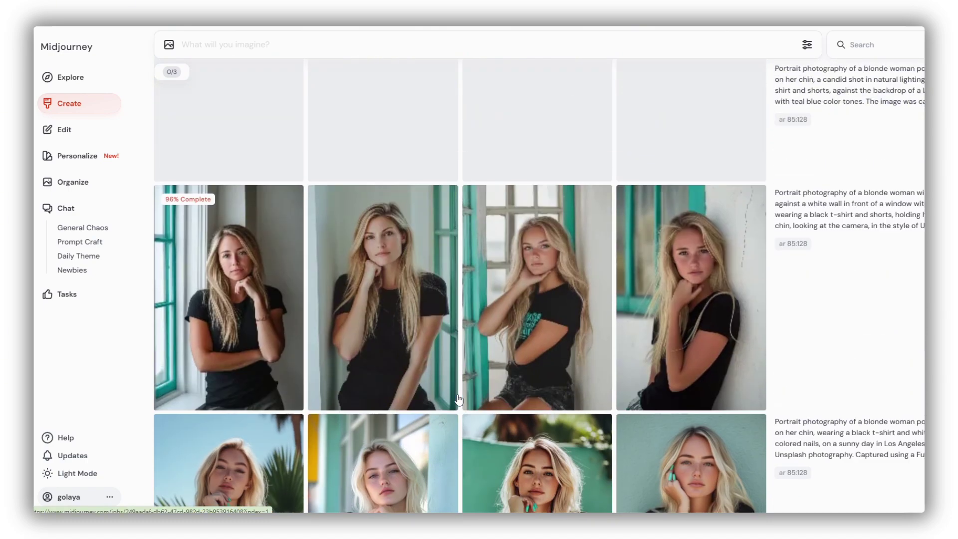
{"action": "scroll", "coordinate": [458, 400], "scroll_direction": "down", "scroll_amount": 5}
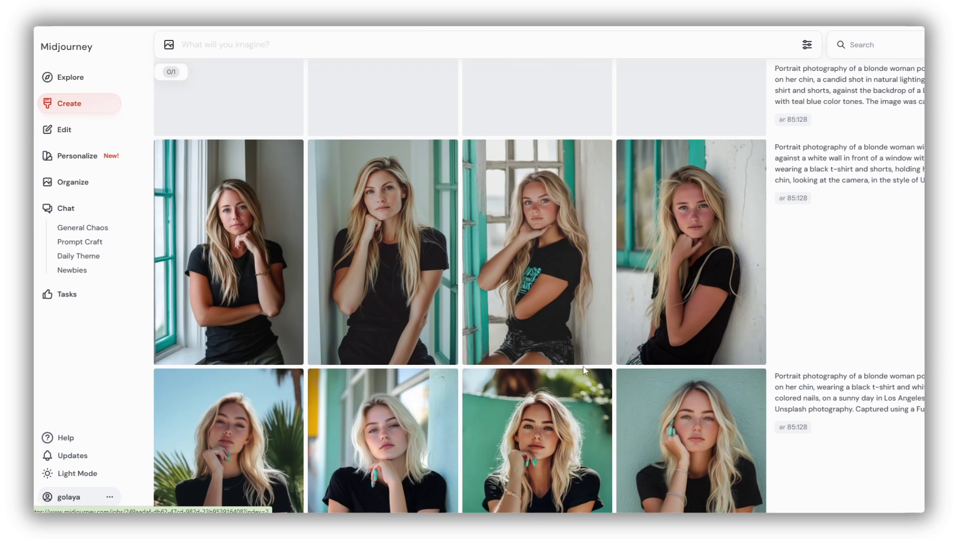
{"action": "scroll", "coordinate": [483, 261], "scroll_direction": "down", "scroll_amount": 2}
{"action": "scroll", "coordinate": [711, 127], "scroll_direction": "down", "scroll_amount": 3}
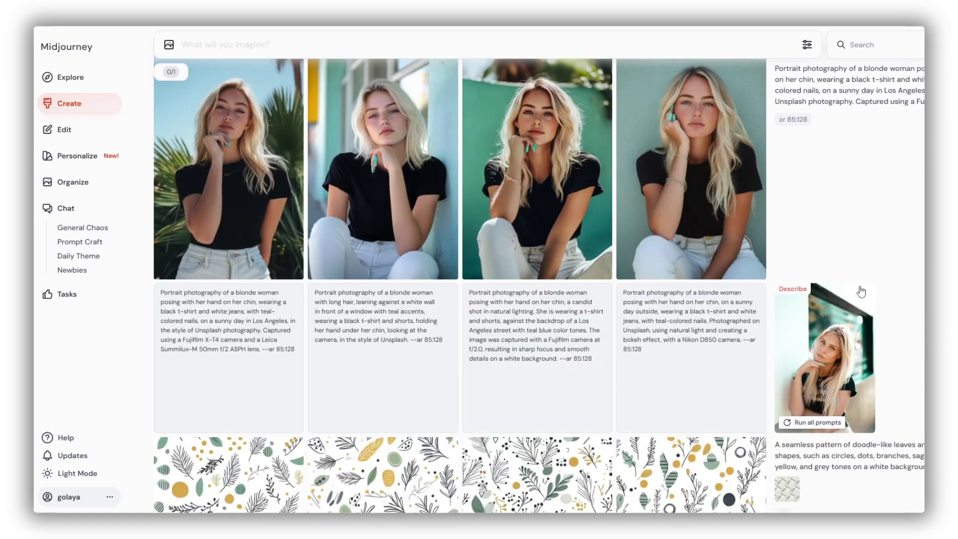
{"action": "mouse_move", "coordinate": [727, 155]}
{"action": "left_click", "coordinate": [825, 357]}
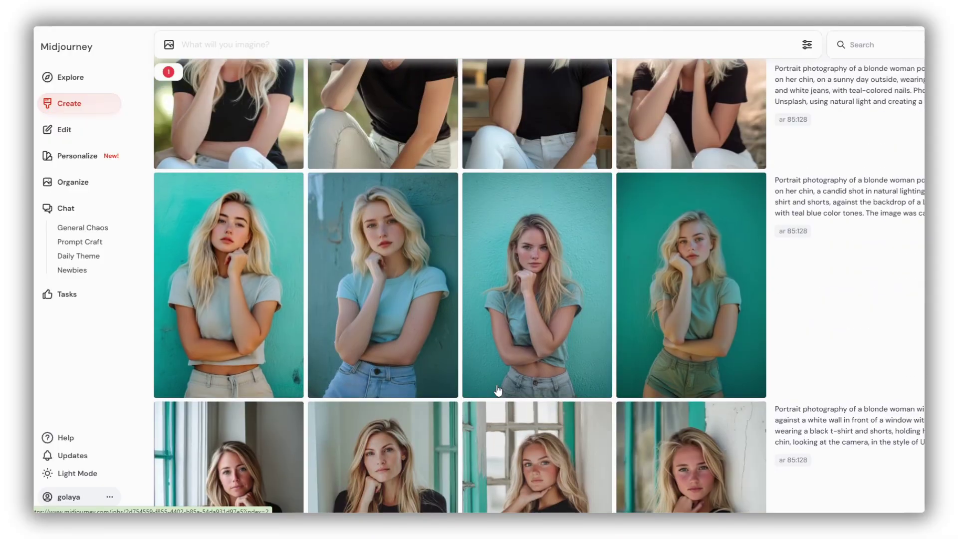
{"action": "scroll", "coordinate": [649, 309], "scroll_direction": "up", "scroll_amount": 3}
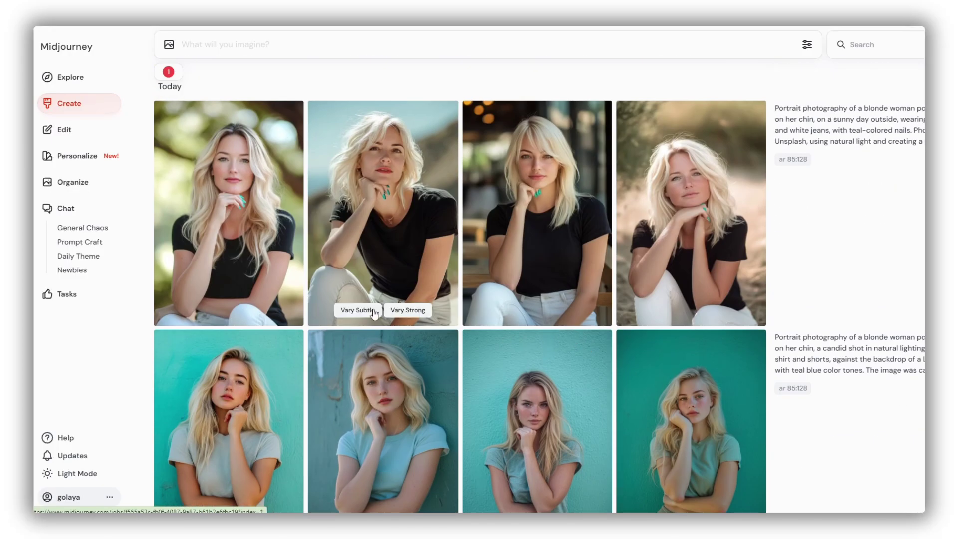
{"action": "scroll", "coordinate": [712, 336], "scroll_direction": "down", "scroll_amount": 10}
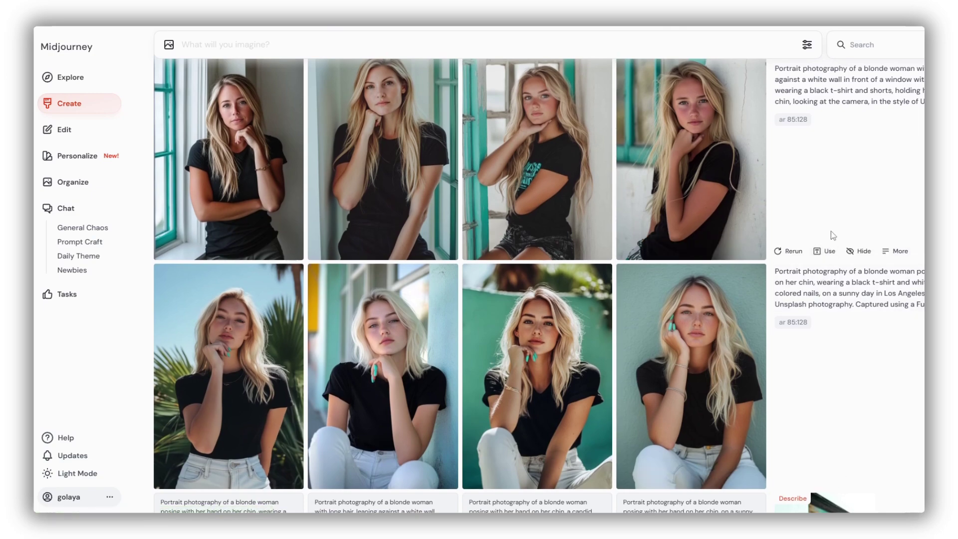
Reuse the prompt of the white-wall-and-window portraits and attach the blonde woman's photo from the DESCRIBE guide folder as an image reference
{"action": "left_click", "coordinate": [830, 252]}
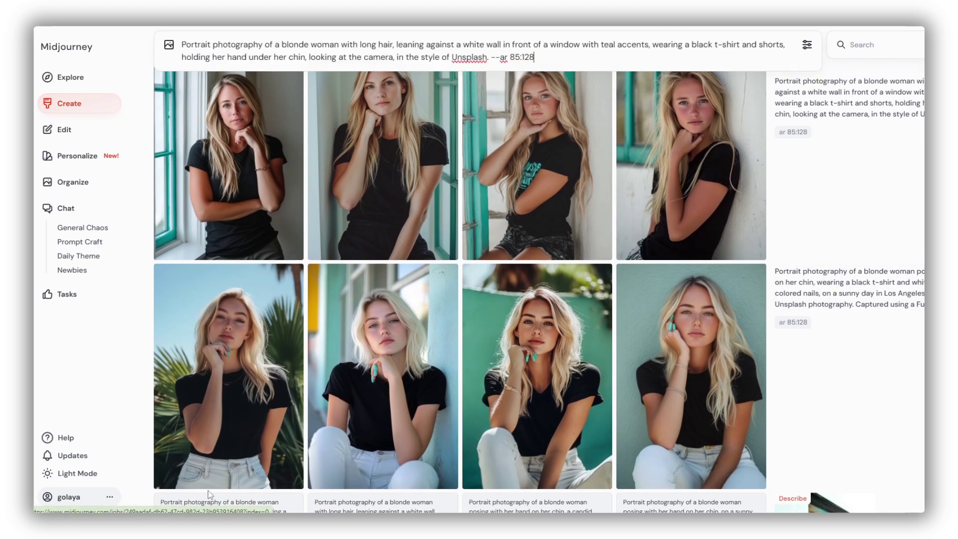
{"action": "mouse_move", "coordinate": [172, 513]}
{"action": "left_click", "coordinate": [94, 495]}
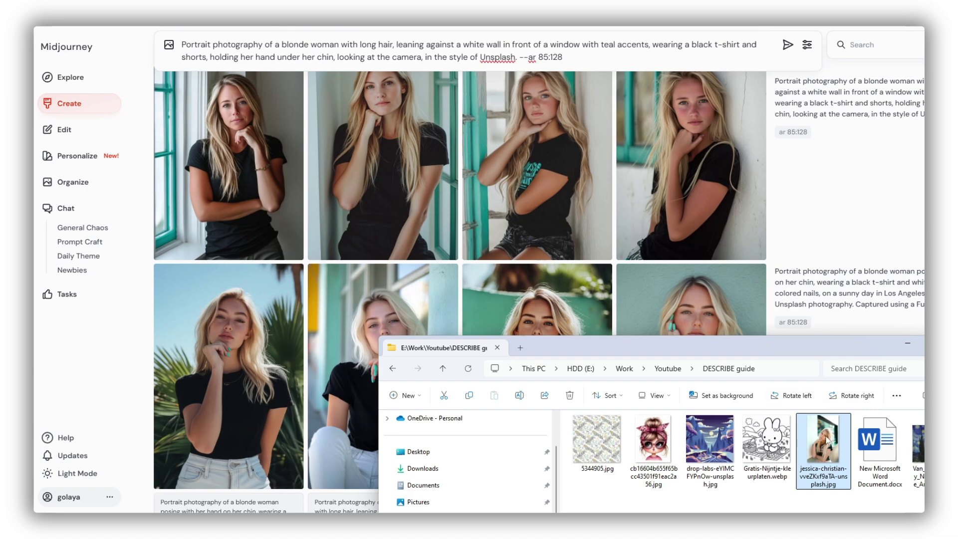
{"action": "left_click_drag", "start_coordinate": [825, 437], "coordinate": [551, 80]}
{"action": "scroll", "coordinate": [656, 153], "scroll_direction": "down", "scroll_amount": 4}
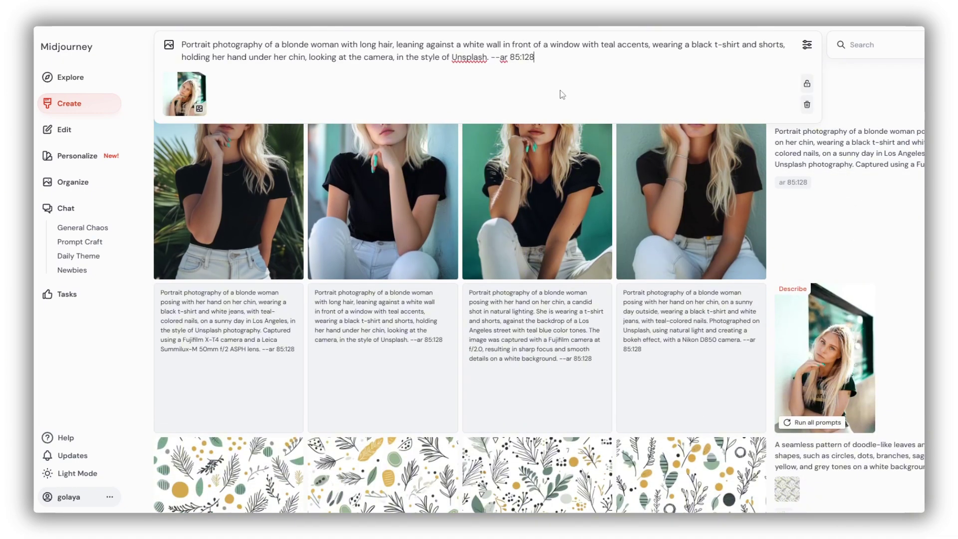
Check the reused prompt against the generated portraits and the original photo, and insert "teal nails," after "teal accents," in the prompt
{"action": "scroll", "coordinate": [559, 257], "scroll_direction": "up", "scroll_amount": 6}
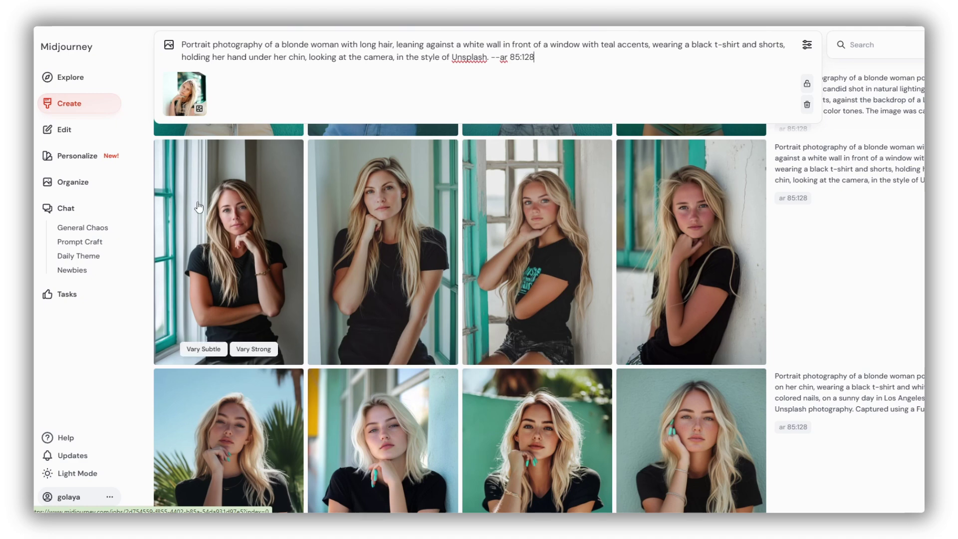
{"action": "left_click_drag", "start_coordinate": [544, 44], "coordinate": [591, 44]}
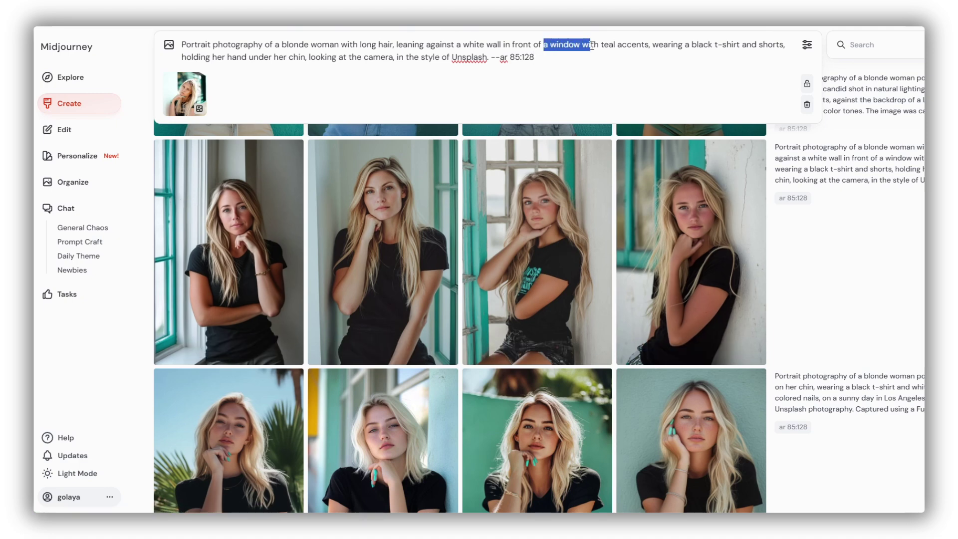
{"action": "scroll", "coordinate": [816, 260], "scroll_direction": "down", "scroll_amount": 6}
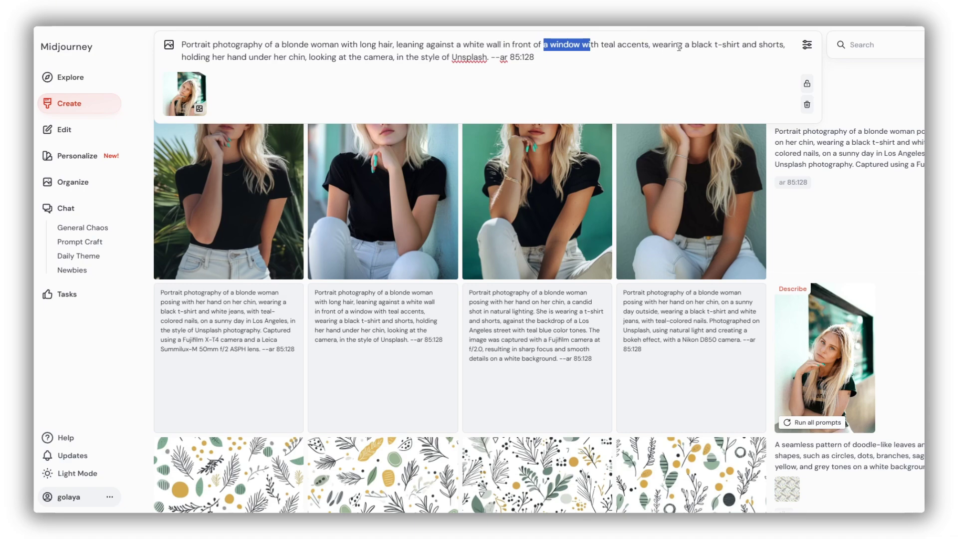
{"action": "scroll", "coordinate": [649, 225], "scroll_direction": "up", "scroll_amount": 5}
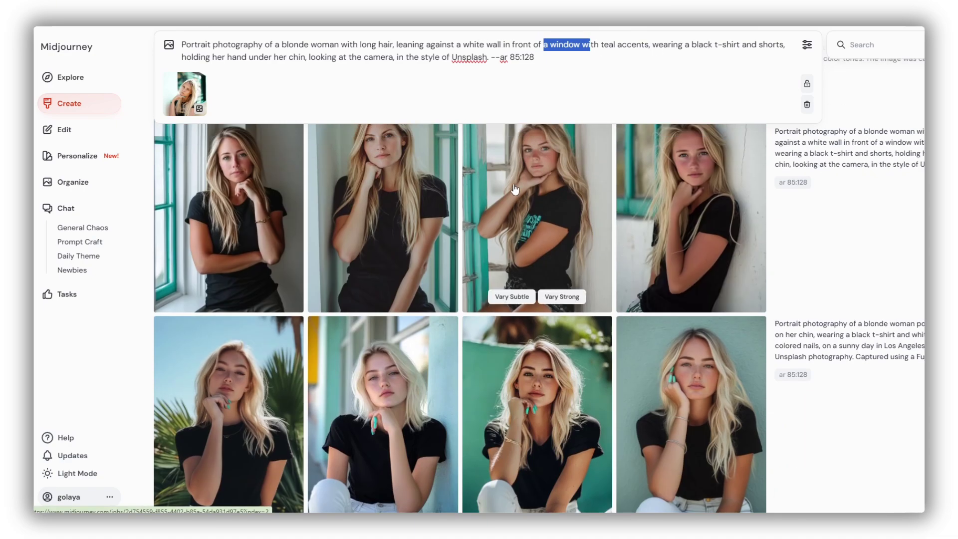
{"action": "scroll", "coordinate": [514, 191], "scroll_direction": "down", "scroll_amount": 3}
{"action": "scroll", "coordinate": [514, 191], "scroll_direction": "down", "scroll_amount": 1}
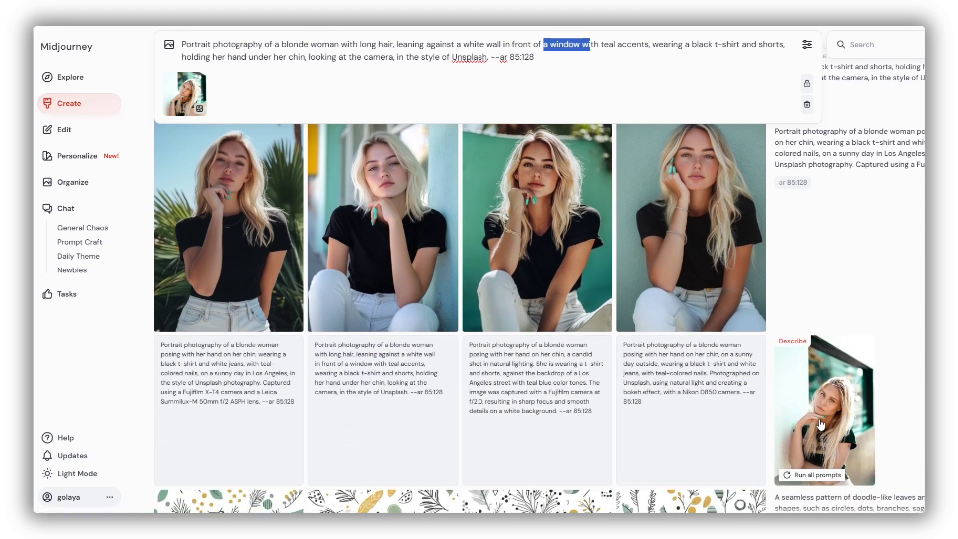
{"action": "left_click", "coordinate": [653, 45]}
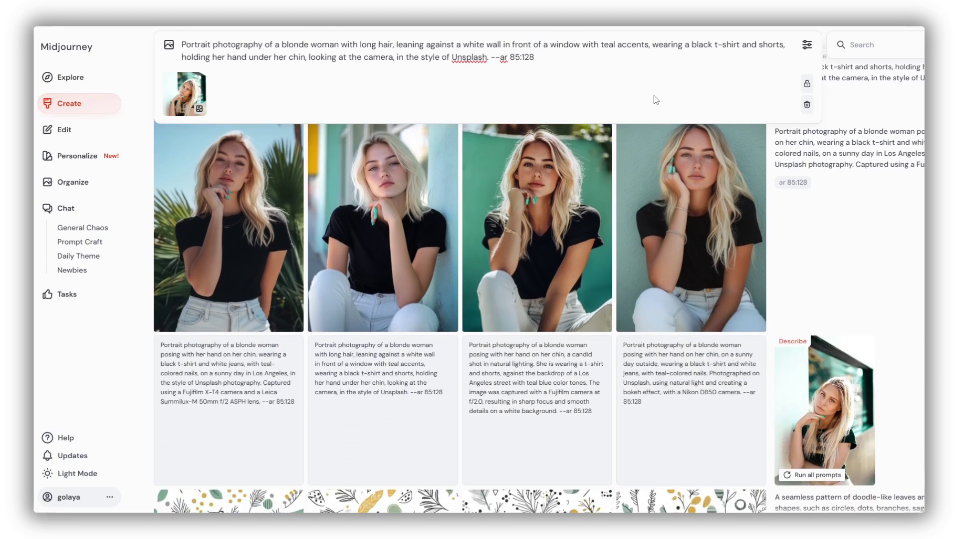
{"action": "type", "text": "teal nails,"}
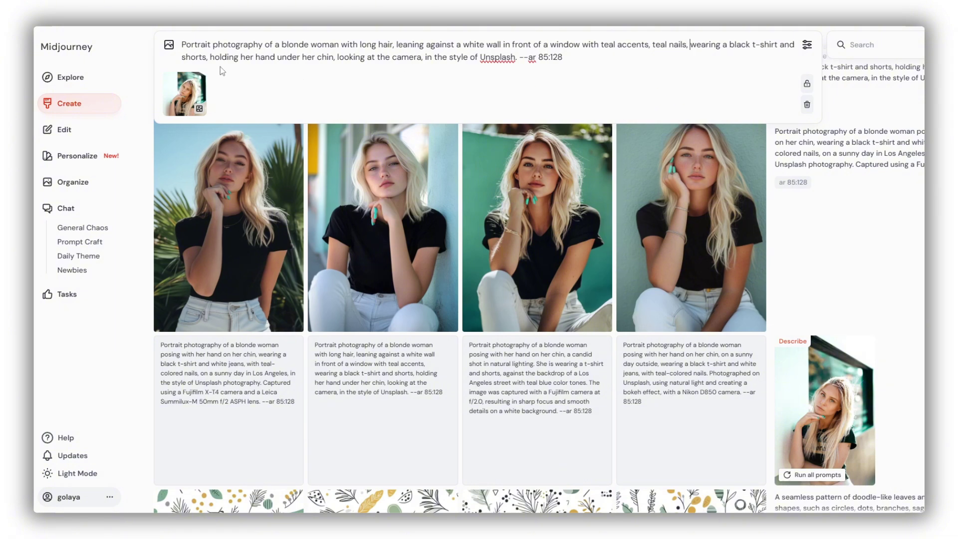
Replace "shorts" with "white jeans" in the prompt's clothing description
{"action": "scroll", "coordinate": [824, 349], "scroll_direction": "down", "scroll_amount": 1}
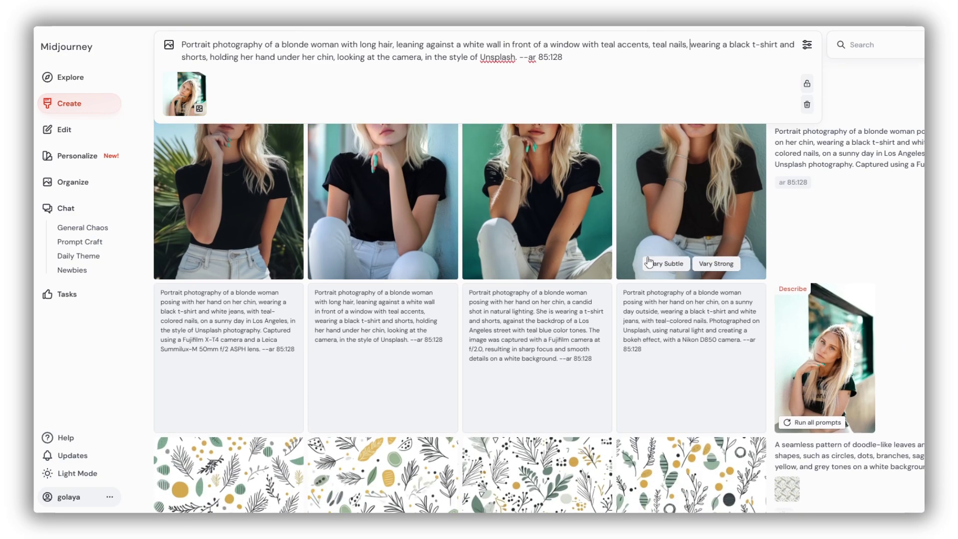
{"action": "scroll", "coordinate": [669, 299], "scroll_direction": "up", "scroll_amount": 1}
{"action": "scroll", "coordinate": [210, 270], "scroll_direction": "down", "scroll_amount": 1}
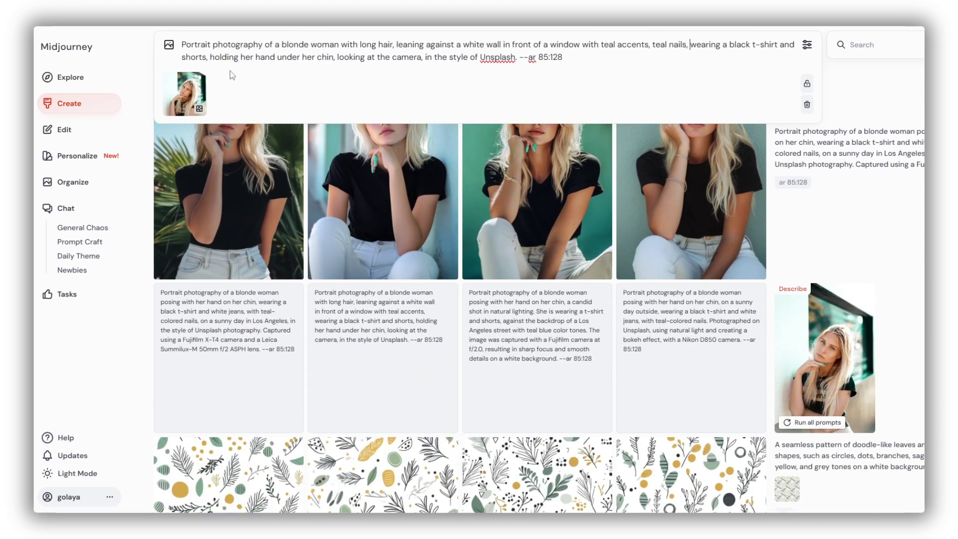
{"action": "left_click", "coordinate": [182, 57]}
{"action": "type", "text": "white"}
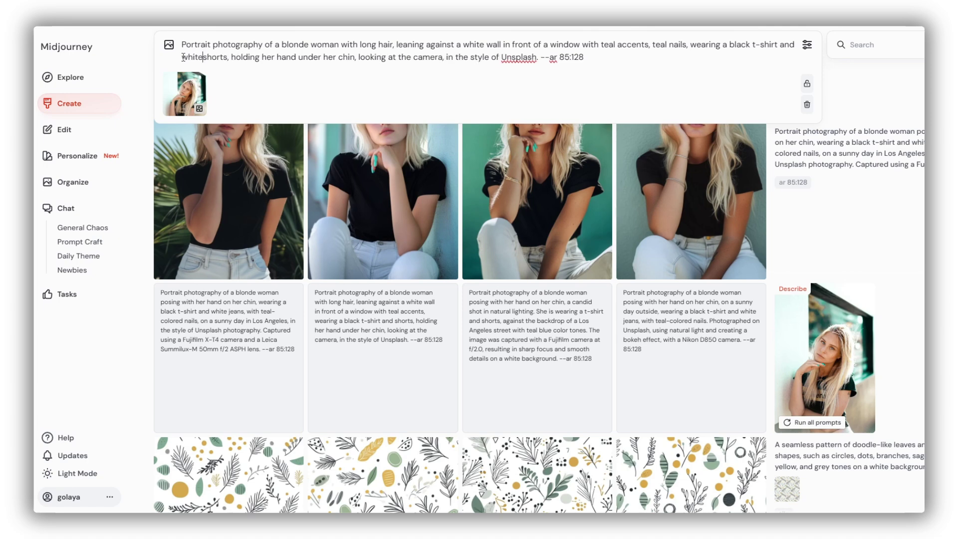
{"action": "key", "text": "Delete"}
{"action": "key", "text": "Delete"}
{"action": "key", "text": "Delete"}
{"action": "key", "text": "Delete"}
{"action": "key", "text": "Delete"}
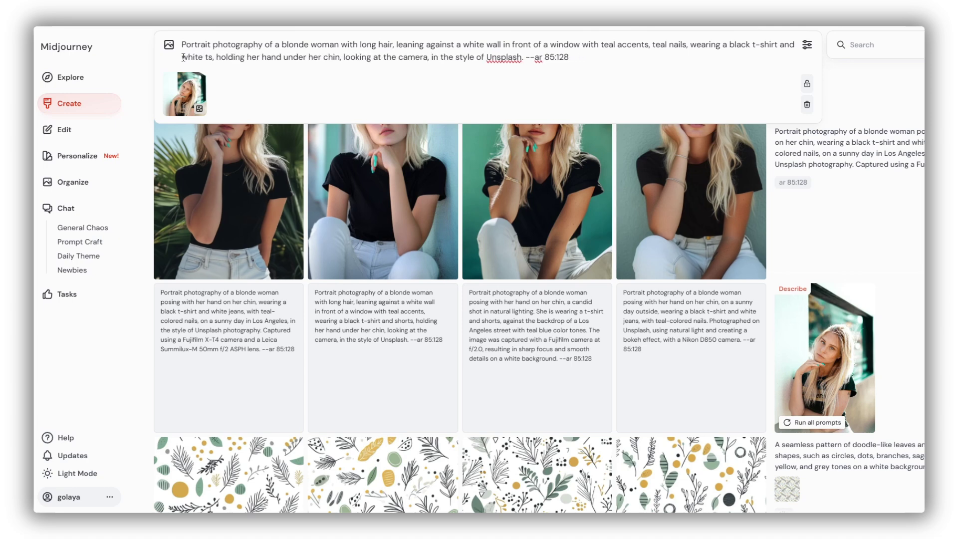
{"action": "type", "text": "jean"}
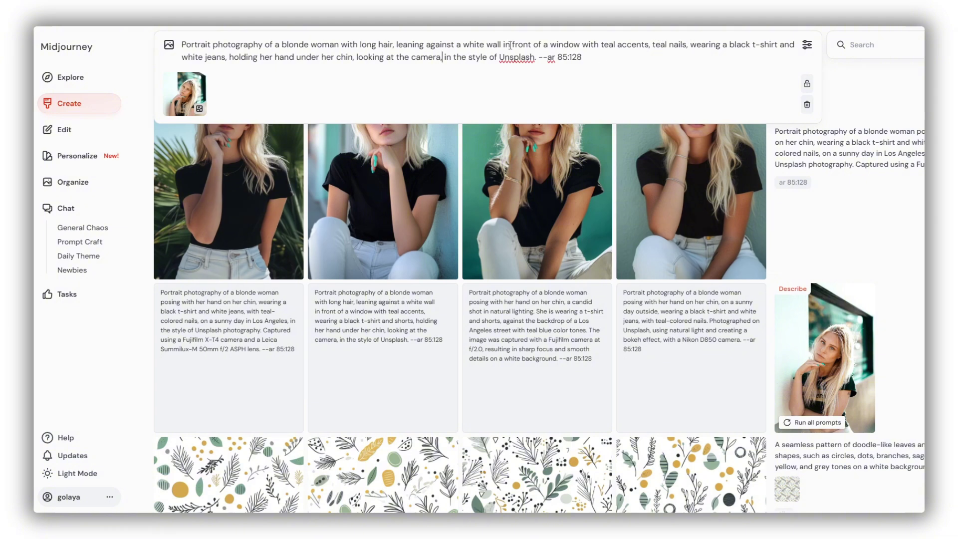
Reword the prompt after "leaning against a white wall" to read ", a window is behind her," instead of "in front of a window"
{"action": "type", "text": ","}
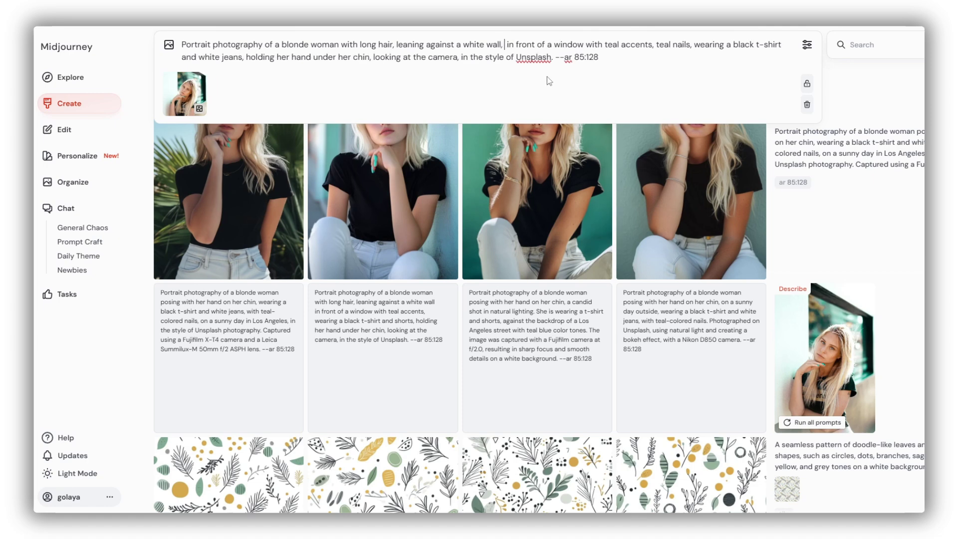
{"action": "key", "text": "Right"}
{"action": "key", "text": "Delete"}
{"action": "type", "text": "a"}
{"action": "key", "text": "ctrl+Delete"}
{"action": "key", "text": "ctrl+Delete"}
{"action": "key", "text": "ctrl+Delete"}
{"action": "key", "text": "ctrl+Delete"}
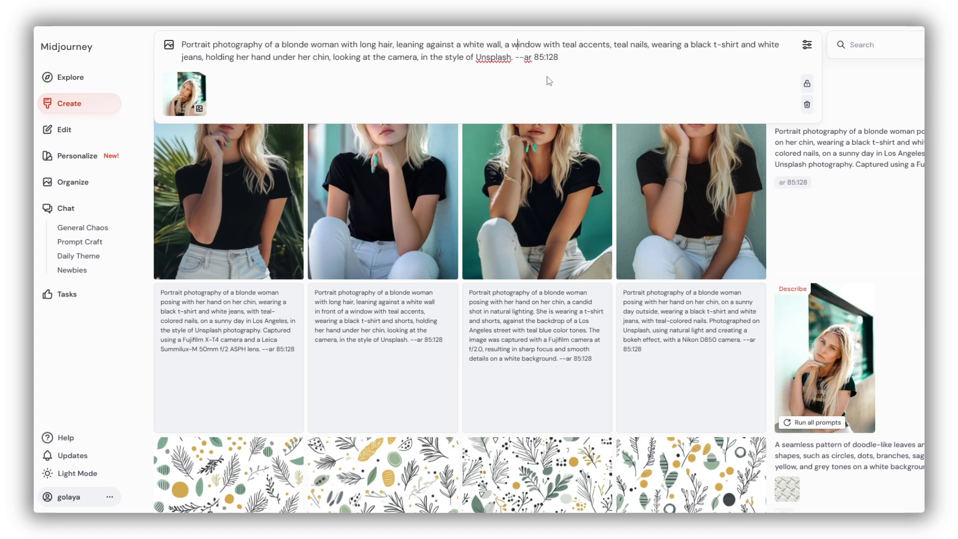
{"action": "type", "text": "is beh"}
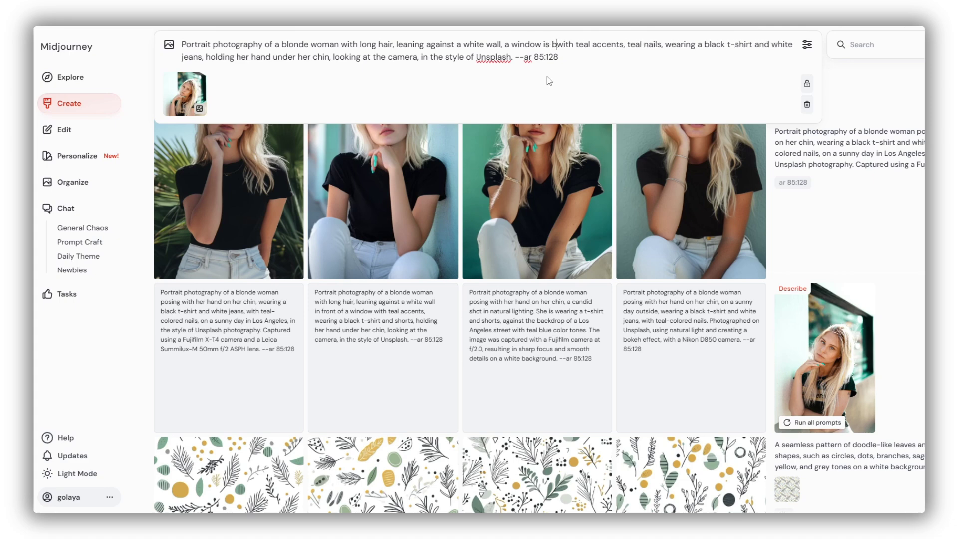
{"action": "type", "text": "ind her,"}
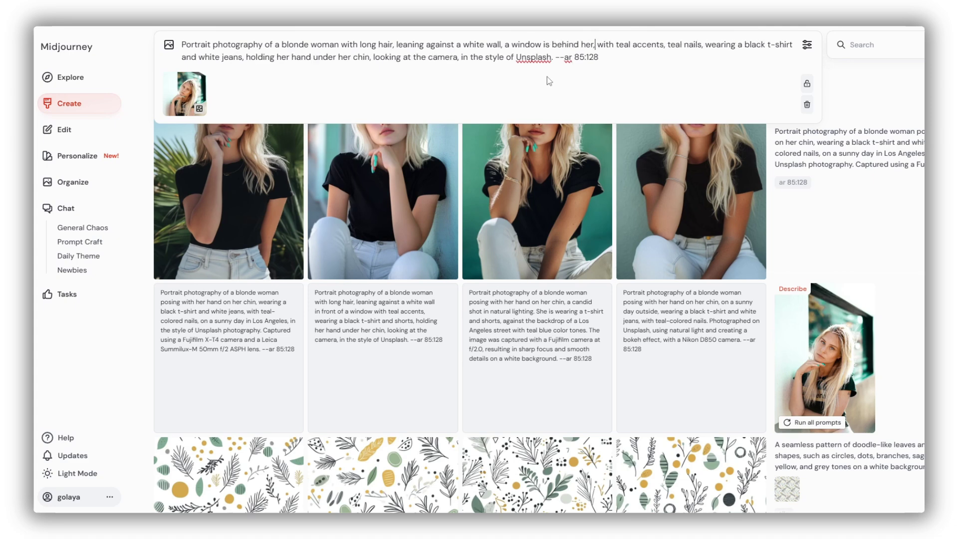
Insert "perspective," before "a window is behind her" and submit the prompt for generation
{"action": "key", "text": "ctrl+Left"}
{"action": "key", "text": "ctrl+Left"}
{"action": "key", "text": "ctrl+Left"}
{"action": "key", "text": "ctrl+Left"}
{"action": "type", "text": "pers"}
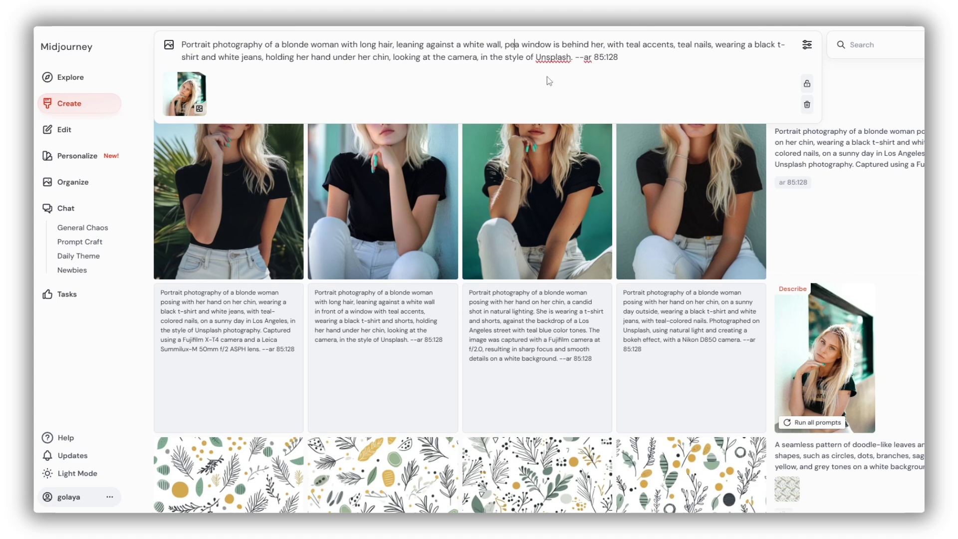
{"action": "type", "text": "pective,"}
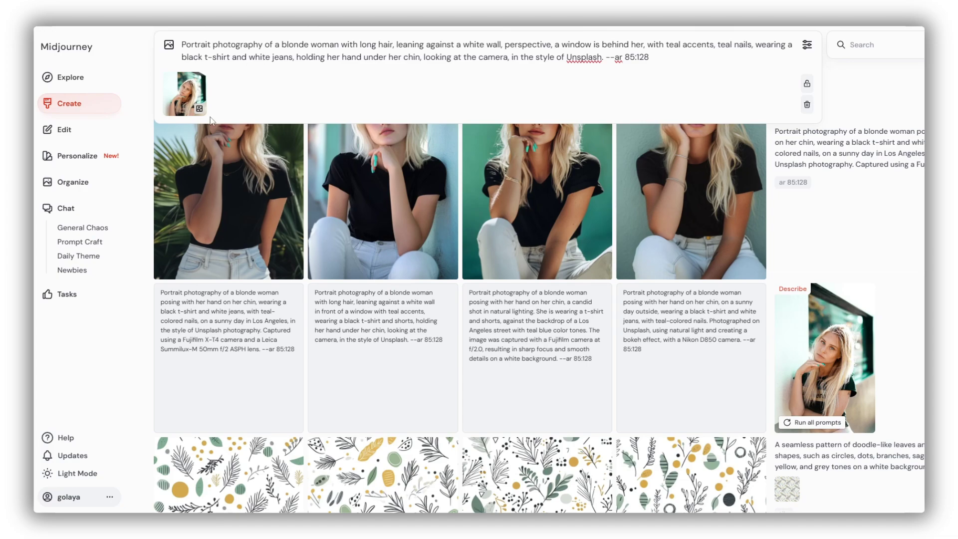
{"action": "key", "text": "Return"}
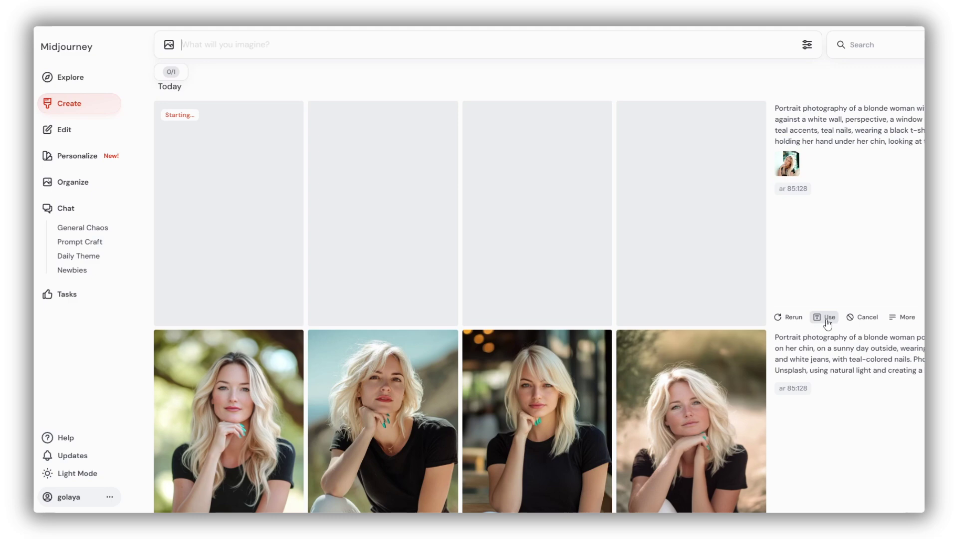
Reuse the submitted prompt, switch the attached photo to a character reference, and generate a second set of images
{"action": "left_click", "coordinate": [827, 318]}
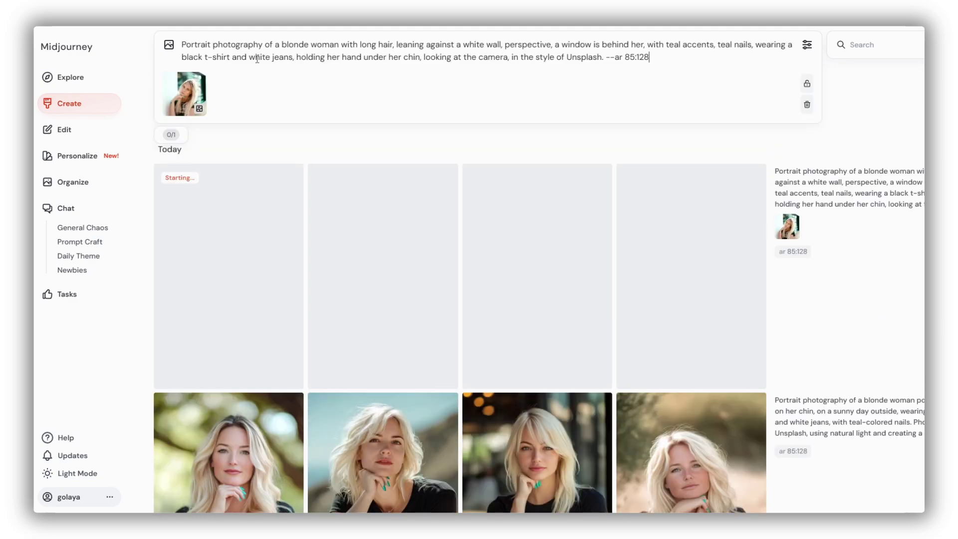
{"action": "left_click", "coordinate": [178, 109]}
{"action": "key", "text": "Return"}
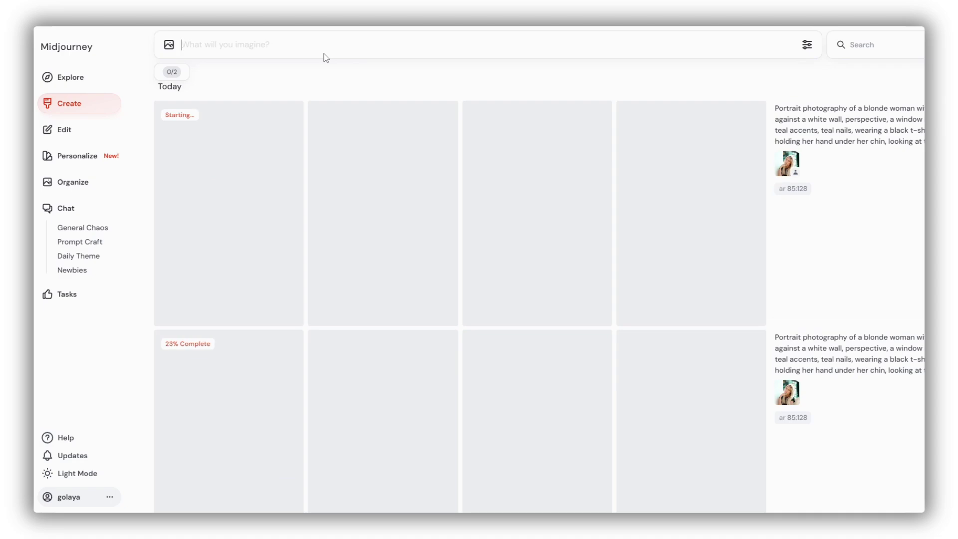
Review the earlier portraits and the original photo alongside the two image sets being generated with the reference photo
{"action": "scroll", "coordinate": [593, 311], "scroll_direction": "down", "scroll_amount": 6}
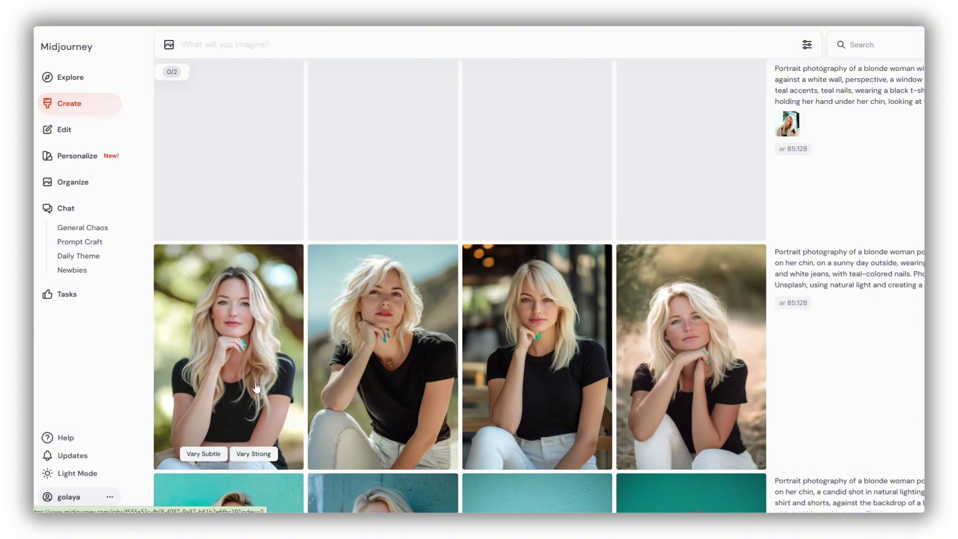
{"action": "scroll", "coordinate": [549, 349], "scroll_direction": "down", "scroll_amount": 4}
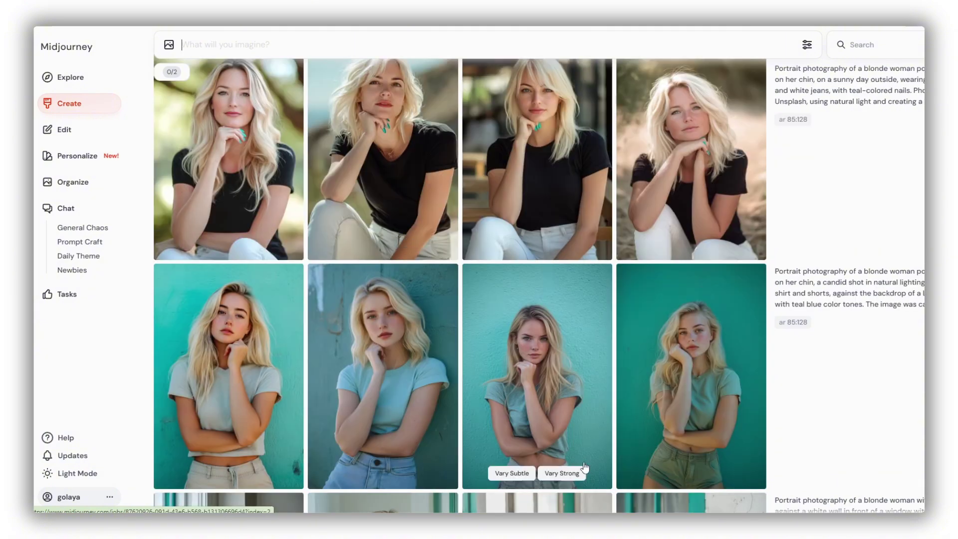
{"action": "scroll", "coordinate": [678, 381], "scroll_direction": "down", "scroll_amount": 8}
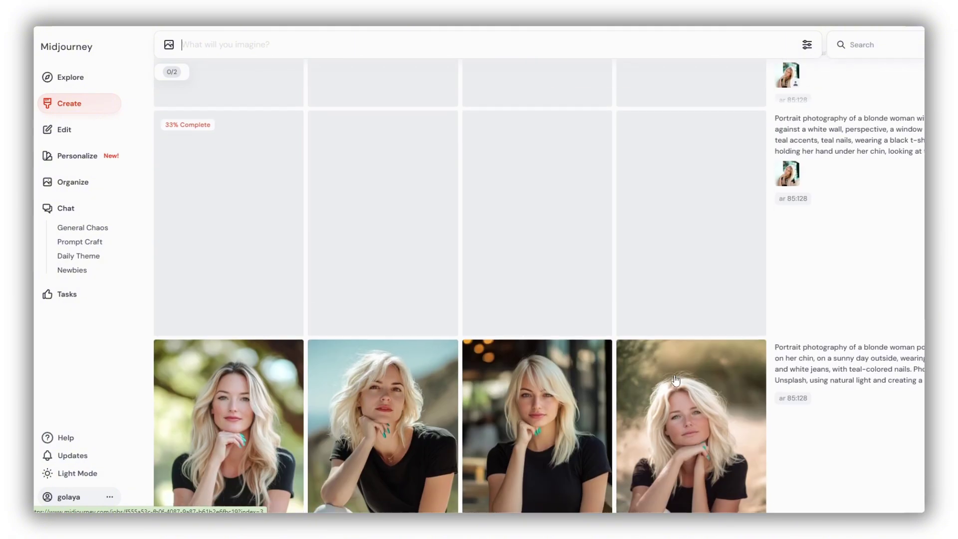
{"action": "scroll", "coordinate": [748, 324], "scroll_direction": "down", "scroll_amount": 5}
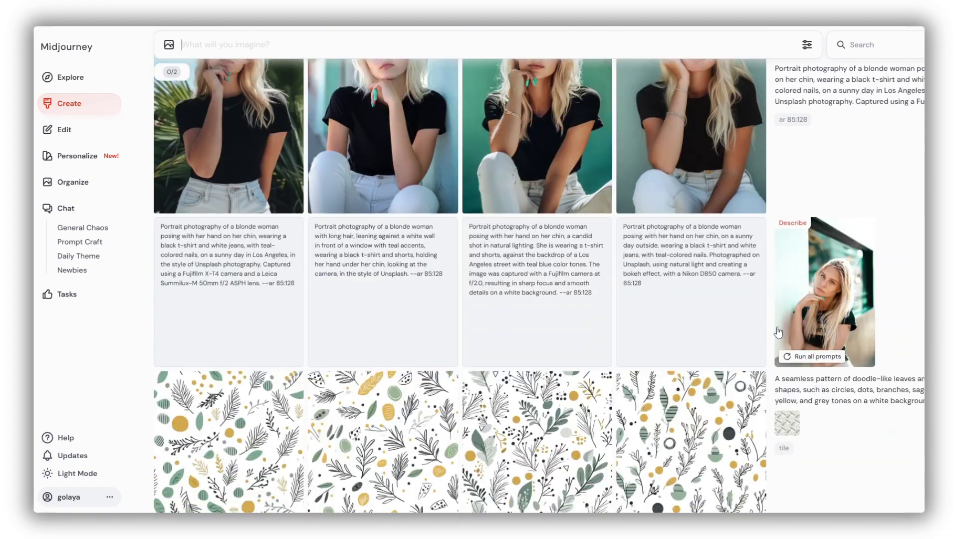
{"action": "scroll", "coordinate": [557, 367], "scroll_direction": "up", "scroll_amount": 10}
{"action": "scroll", "coordinate": [556, 368], "scroll_direction": "up", "scroll_amount": 12}
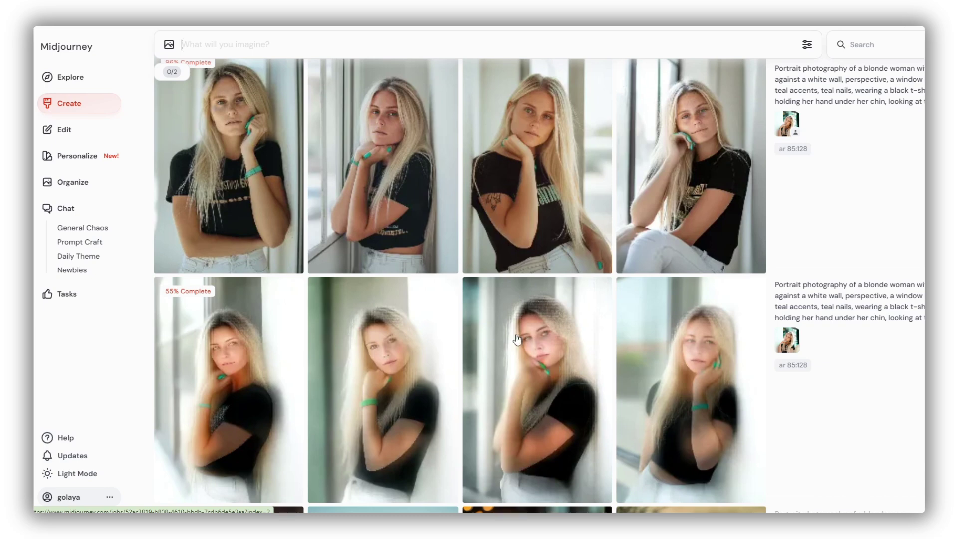
Reuse the prompt of the image-reference set, replacing "teal nails," with an added "--no hands" parameter at the end, and submit it for generation
{"action": "mouse_move", "coordinate": [382, 159]}
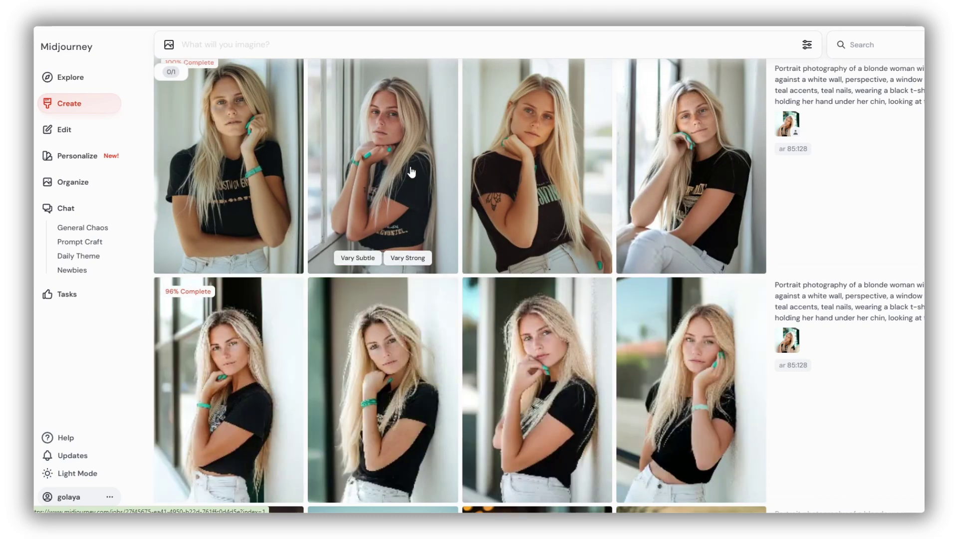
{"action": "scroll", "coordinate": [522, 228], "scroll_direction": "down", "scroll_amount": 2}
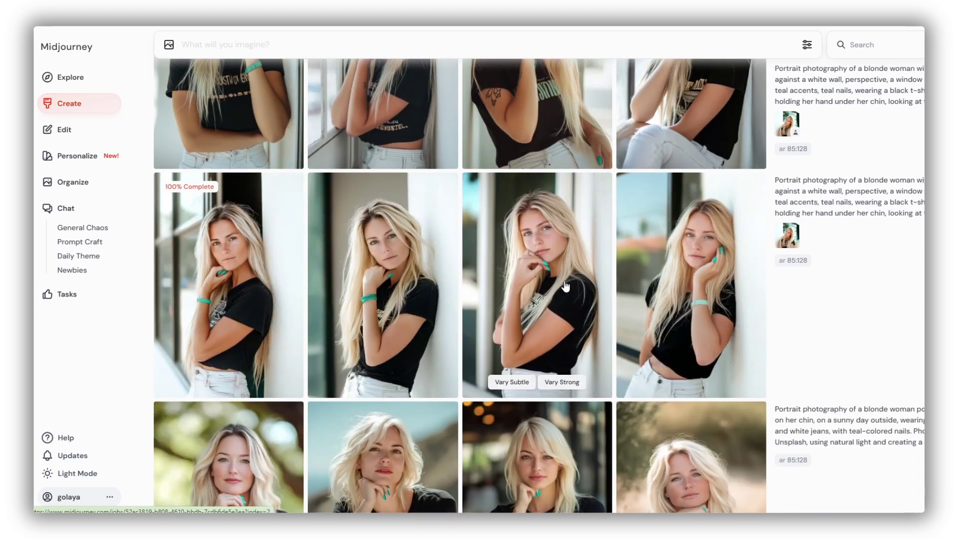
{"action": "mouse_move", "coordinate": [708, 260]}
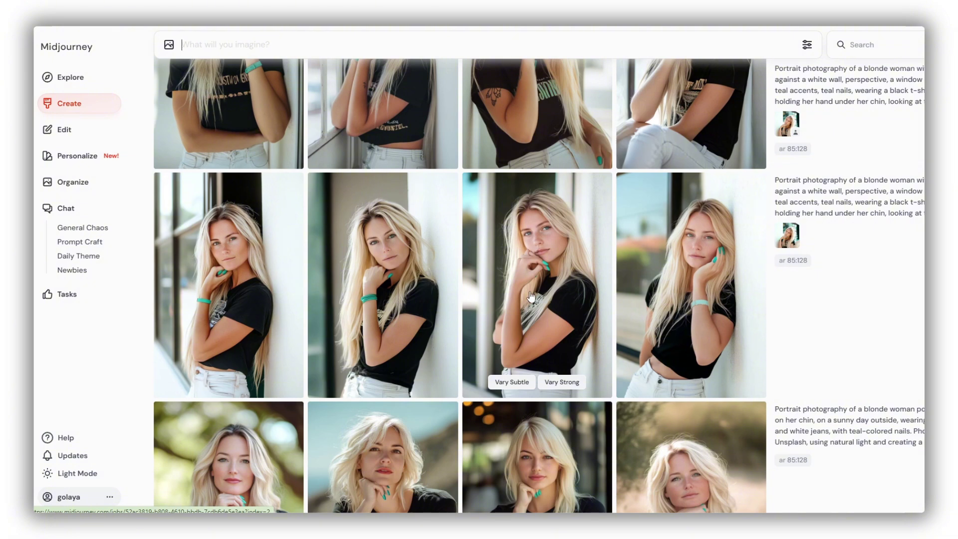
{"action": "left_click", "coordinate": [825, 387]}
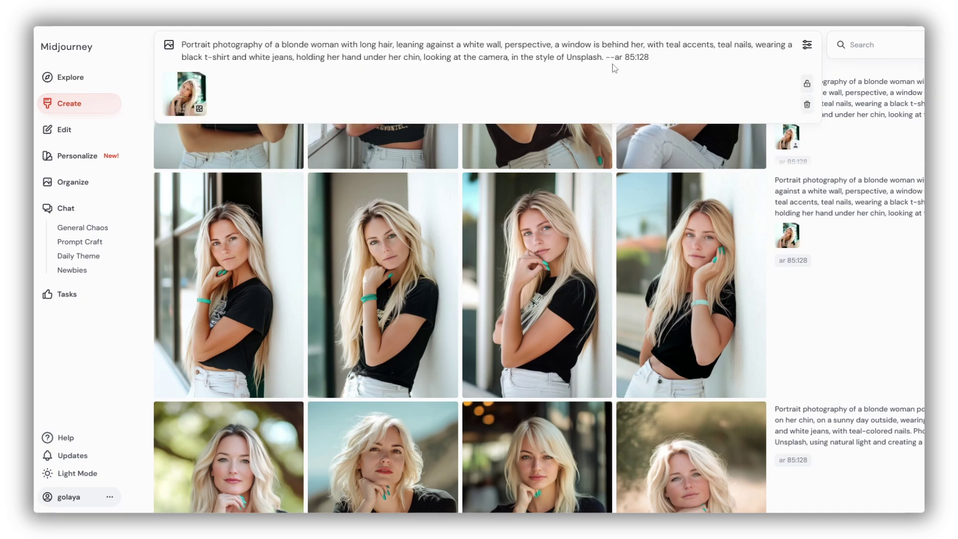
{"action": "left_click_drag", "start_coordinate": [719, 44], "coordinate": [754, 46]}
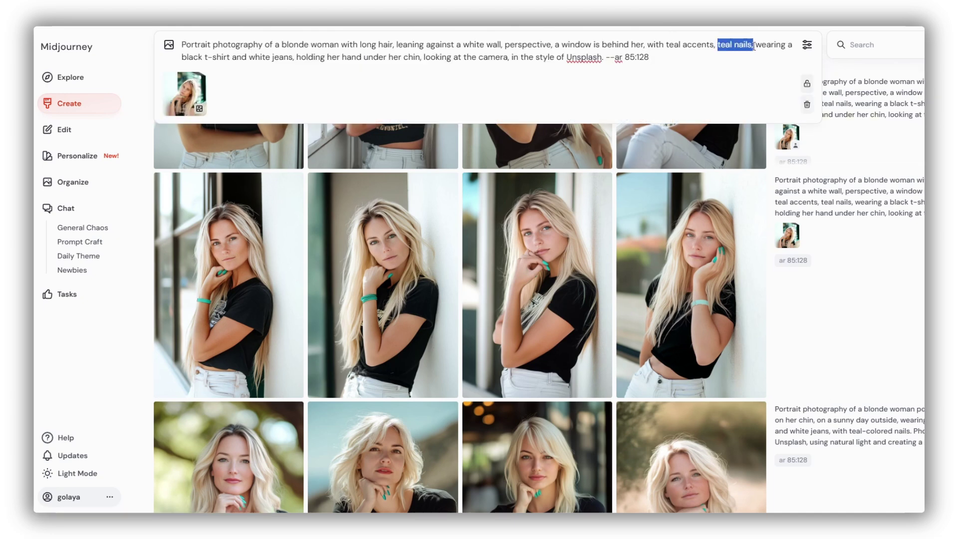
{"action": "key", "text": "BackSpace"}
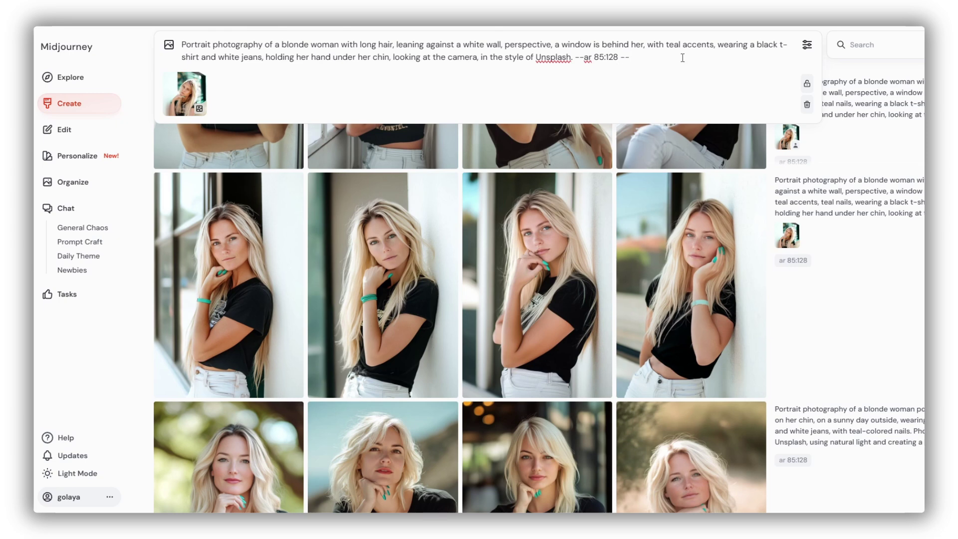
{"action": "type", "text": "no hands"}
{"action": "key", "text": "Return"}
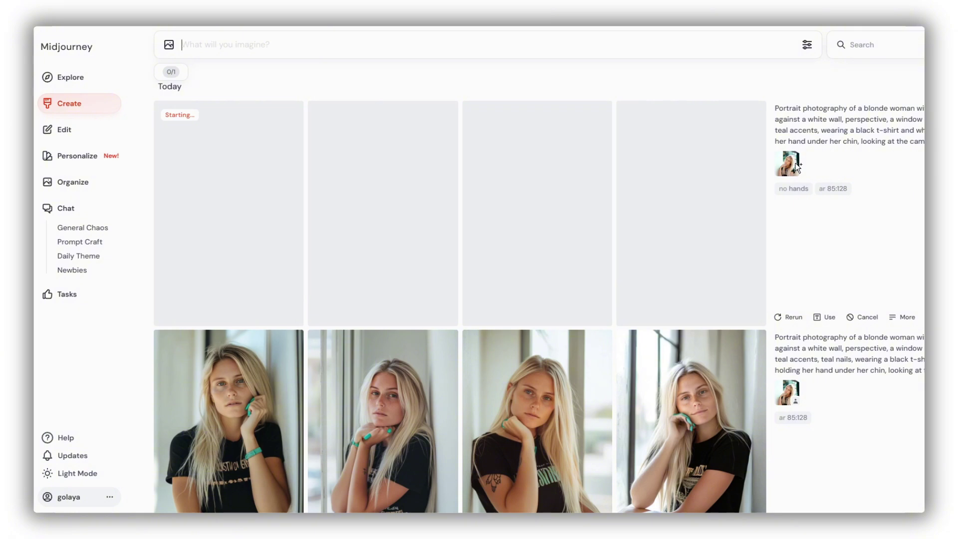
{"action": "left_click", "coordinate": [827, 317]}
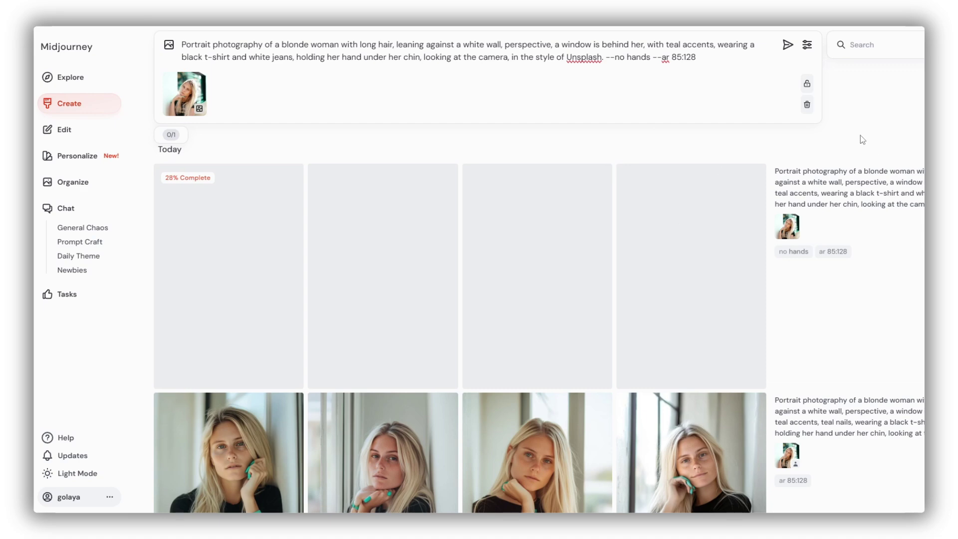
{"action": "left_click_drag", "start_coordinate": [699, 58], "coordinate": [181, 44]}
{"action": "key", "text": "BackSpace"}
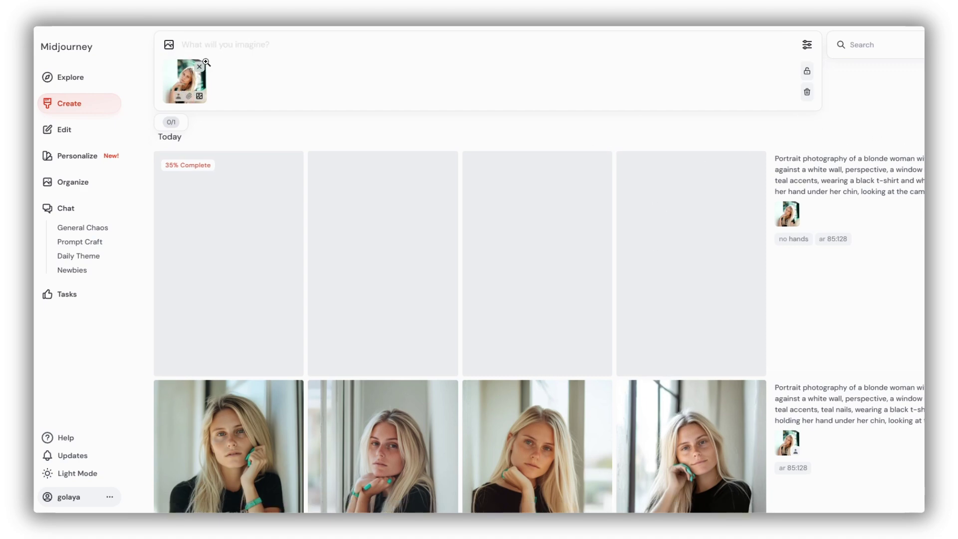
{"action": "left_click", "coordinate": [199, 66]}
Compare the earlier character-reference and image-reference portraits with the new set generated with "--no hands"
{"action": "scroll", "coordinate": [539, 439], "scroll_direction": "down", "scroll_amount": 4}
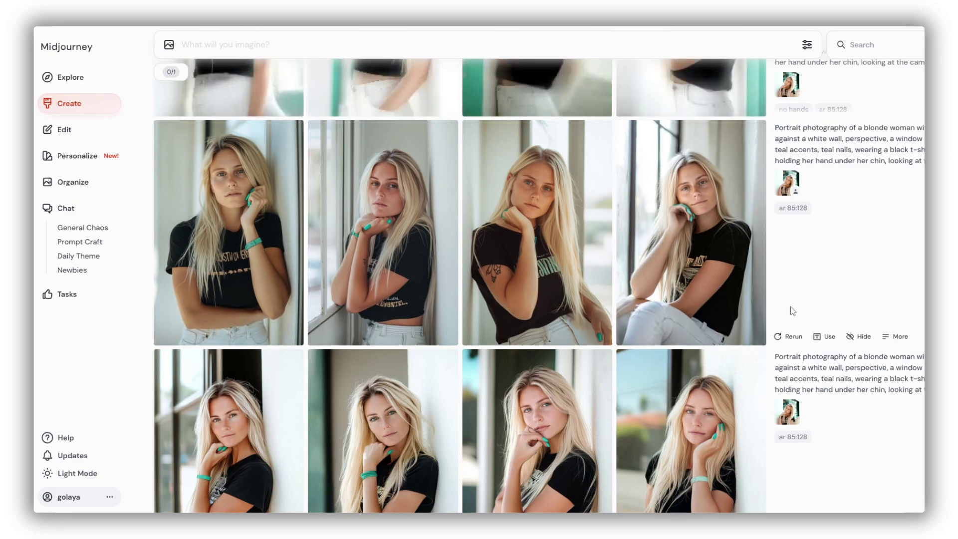
{"action": "scroll", "coordinate": [881, 282], "scroll_direction": "down", "scroll_amount": 4}
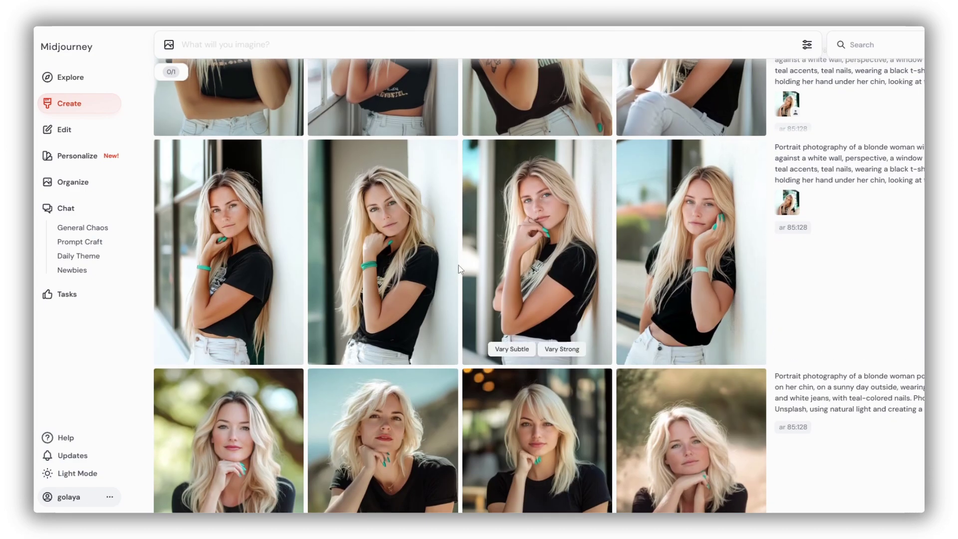
{"action": "scroll", "coordinate": [868, 268], "scroll_direction": "up", "scroll_amount": 8}
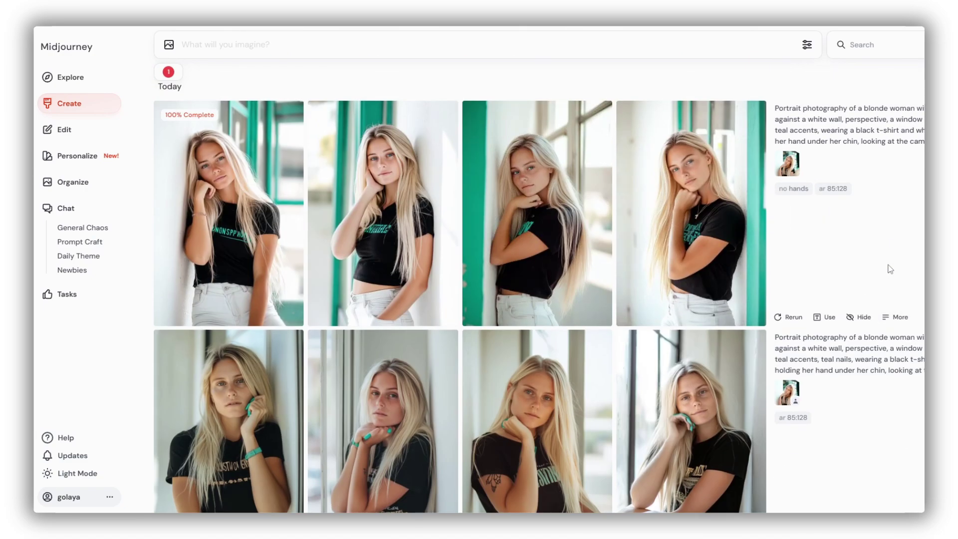